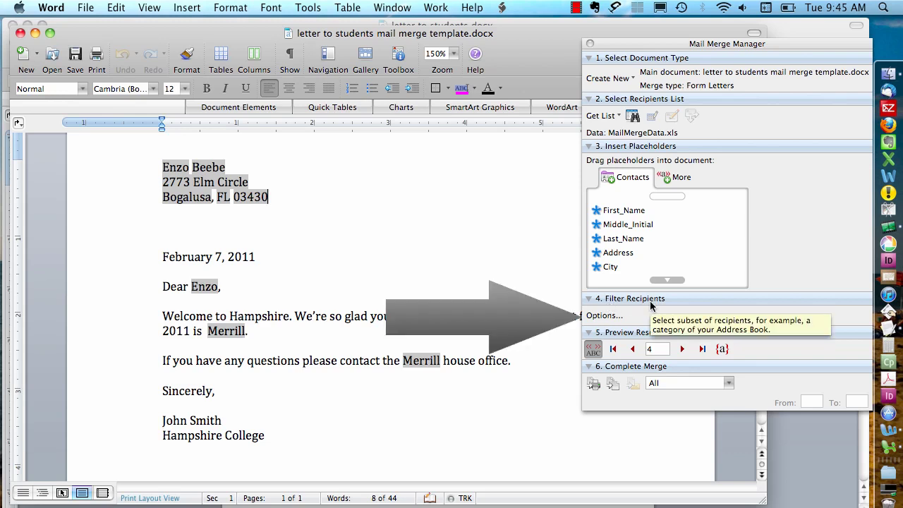
- Sort the merge recipients by Zip and then by Last_Name, both ascending, and merge the letters to a new document
left_click(600, 316)
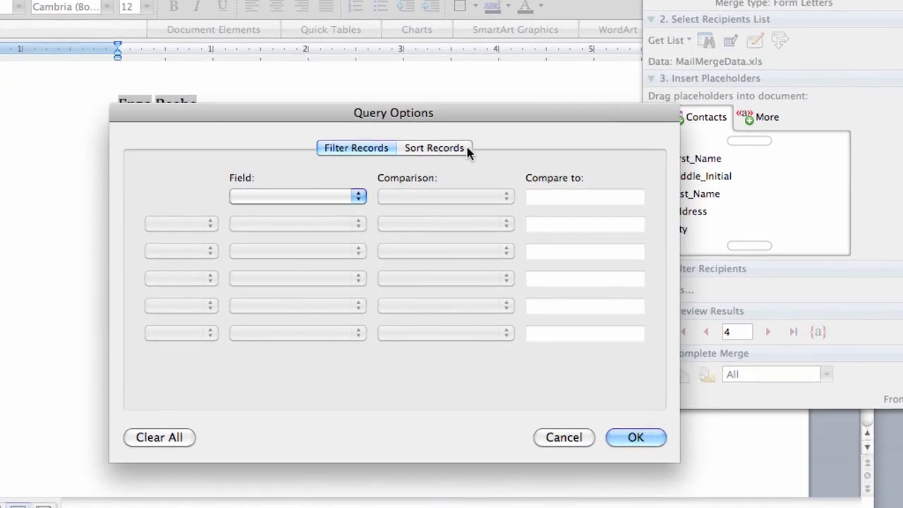
left_click(466, 149)
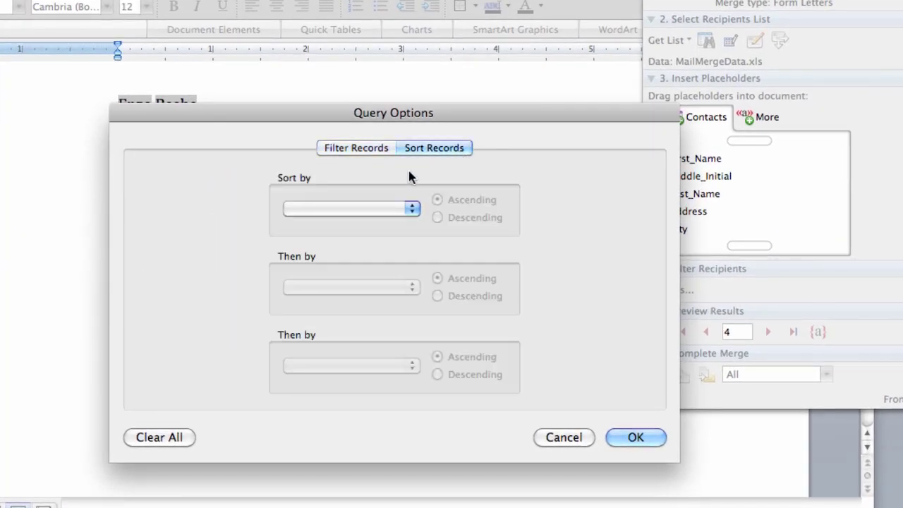
left_click(411, 208)
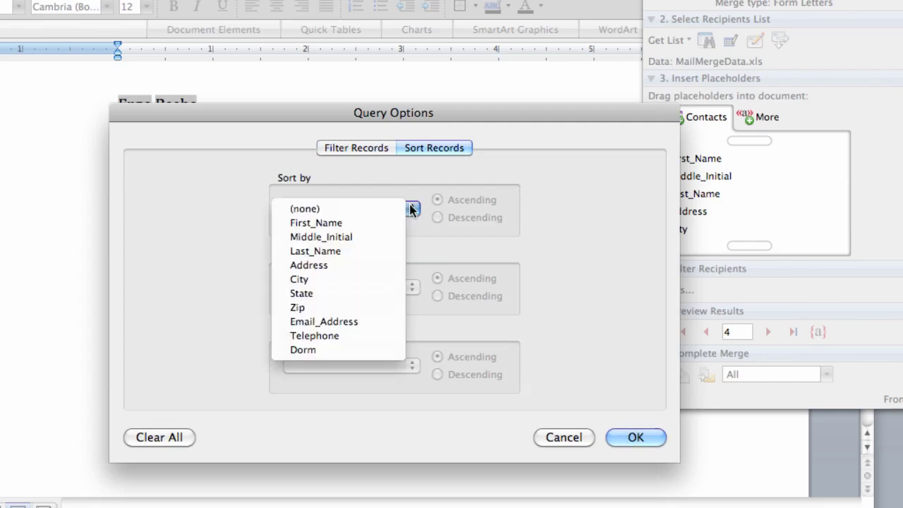
left_click(319, 308)
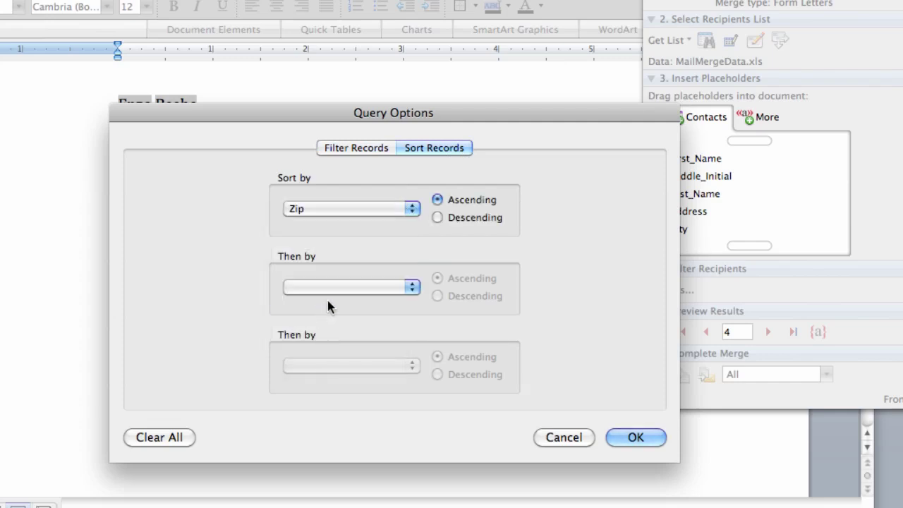
left_click(407, 288)
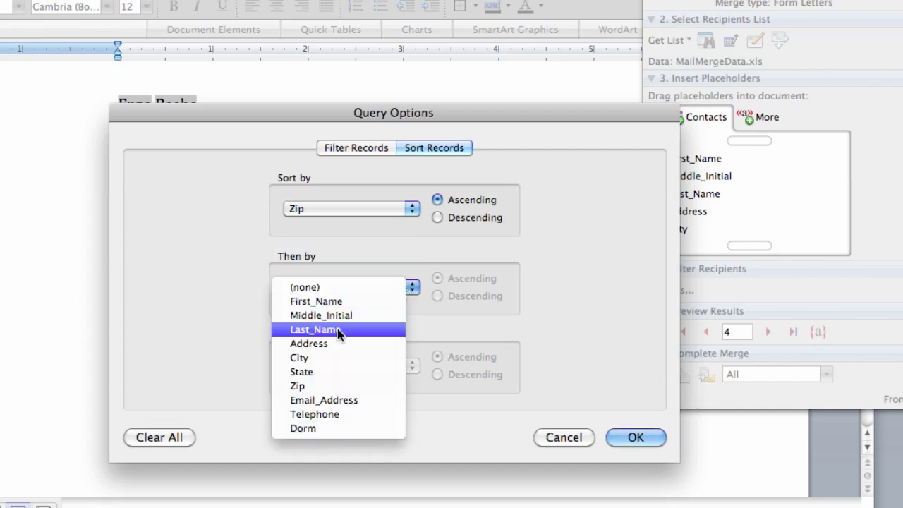
left_click(365, 329)
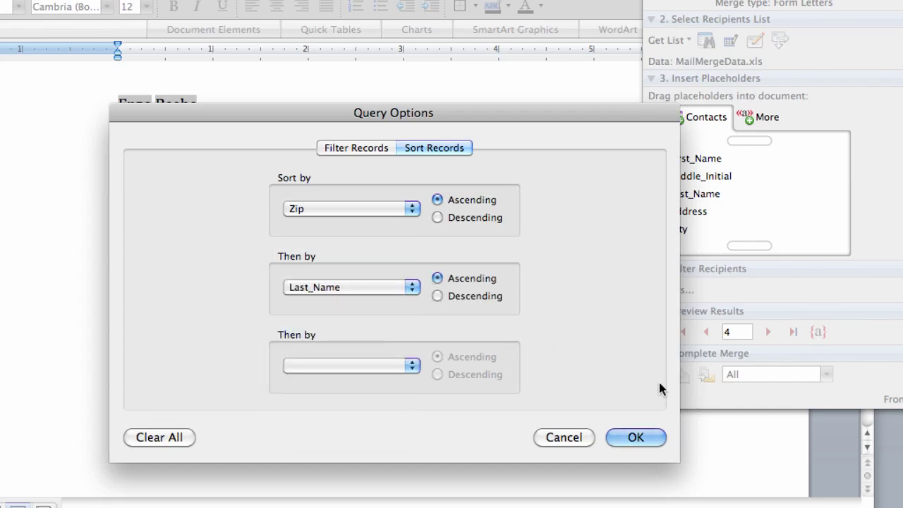
left_click(633, 436)
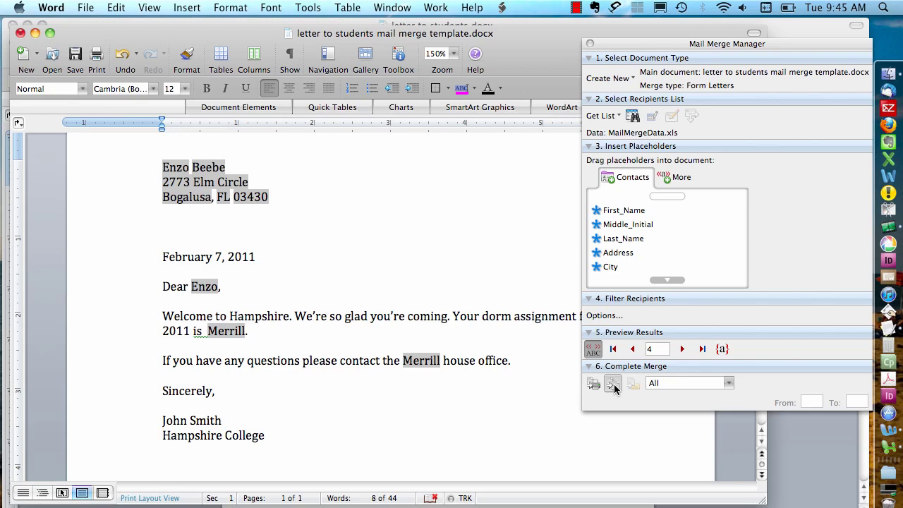
left_click(614, 384)
- Filter the merge recipients to records whose State is equal to MA
left_click(603, 316)
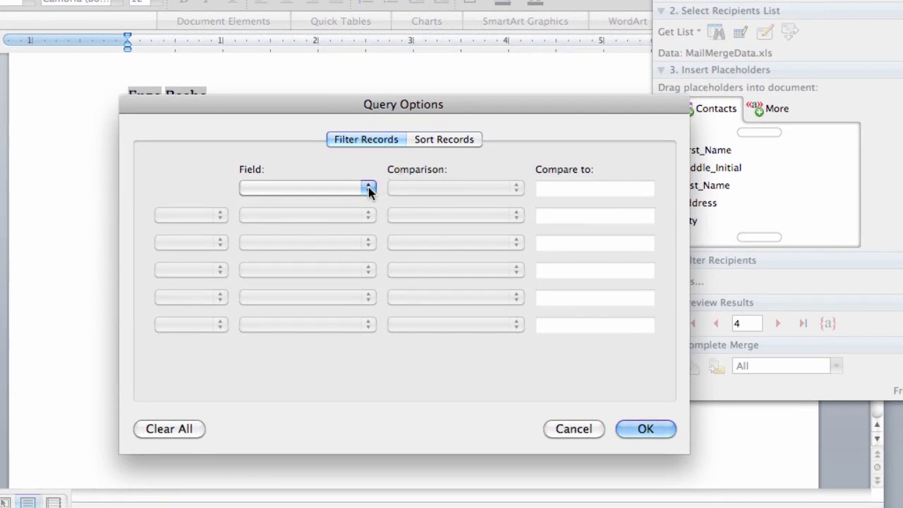
left_click(368, 188)
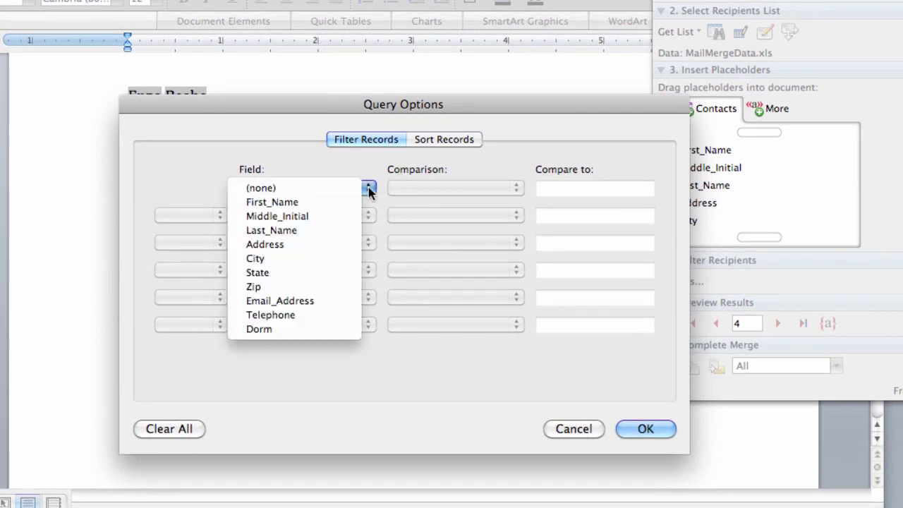
left_click(274, 277)
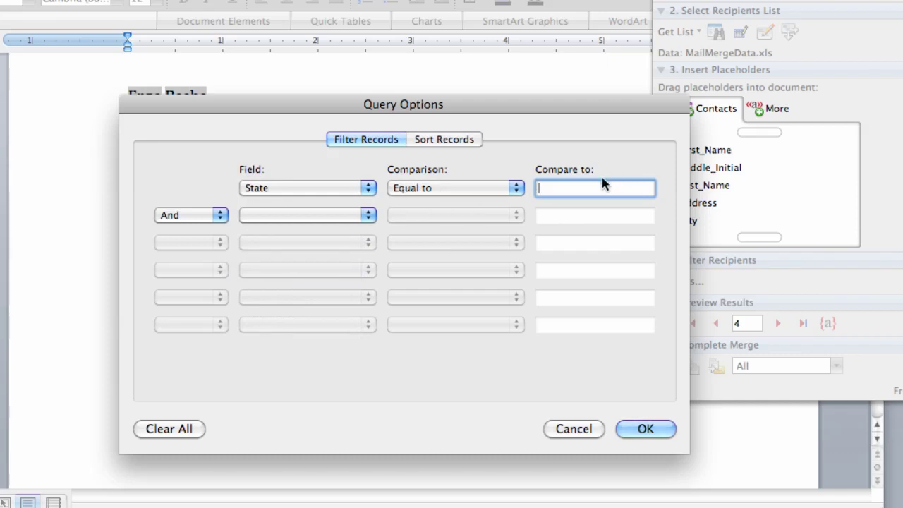
type("MA")
left_click(662, 431)
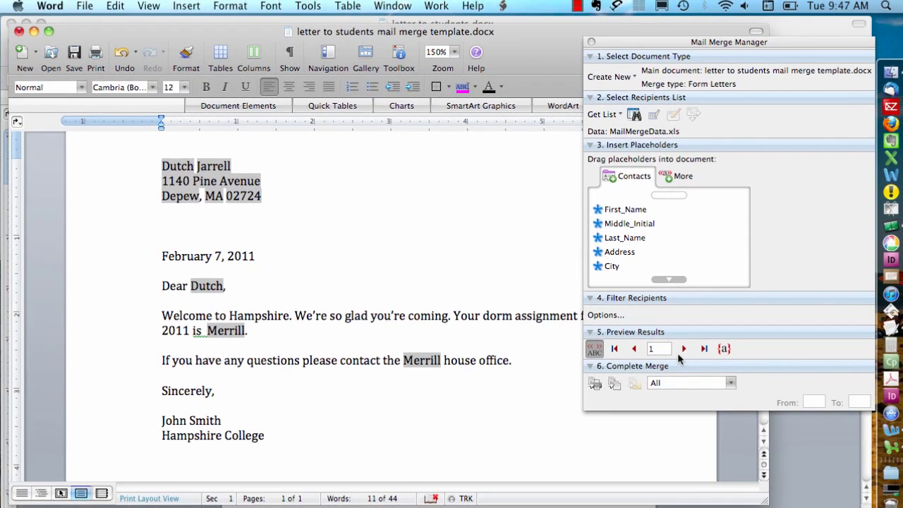
- Preview the letters for the second and third filtered recipients and return to the first record
left_click(766, 327)
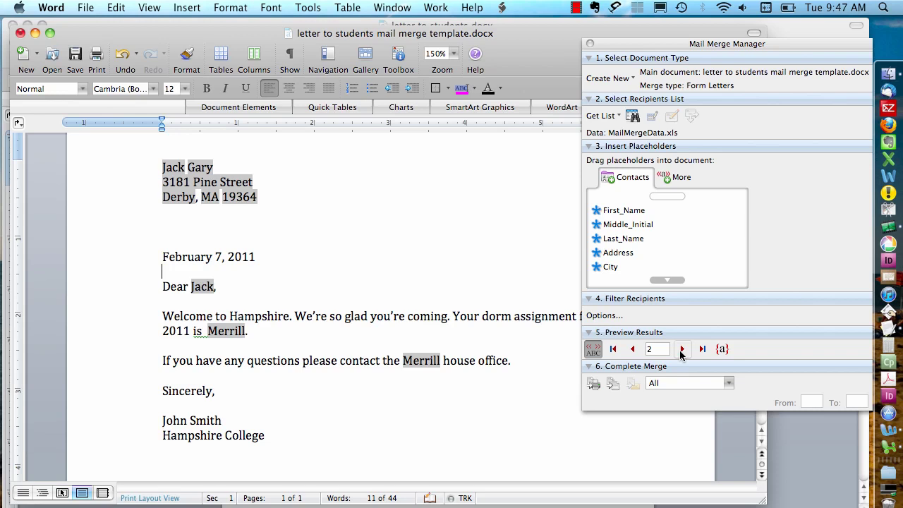
left_click(681, 349)
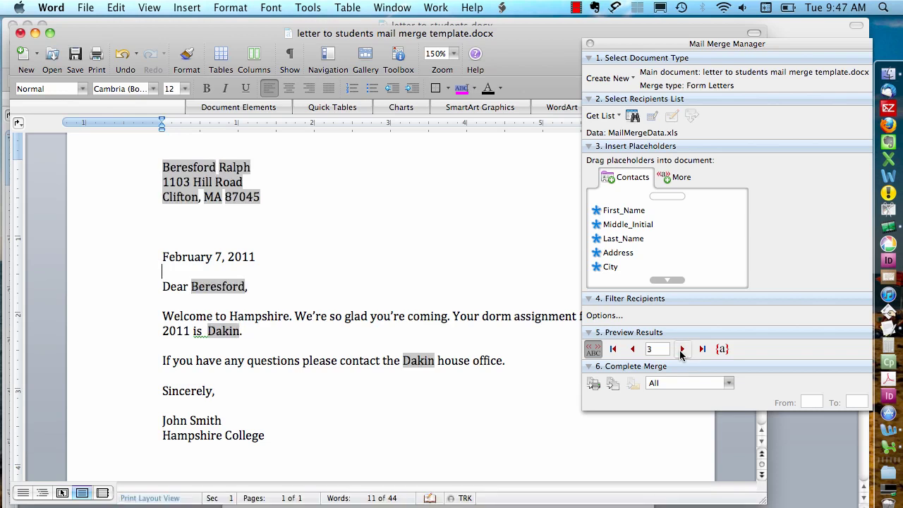
left_click(613, 348)
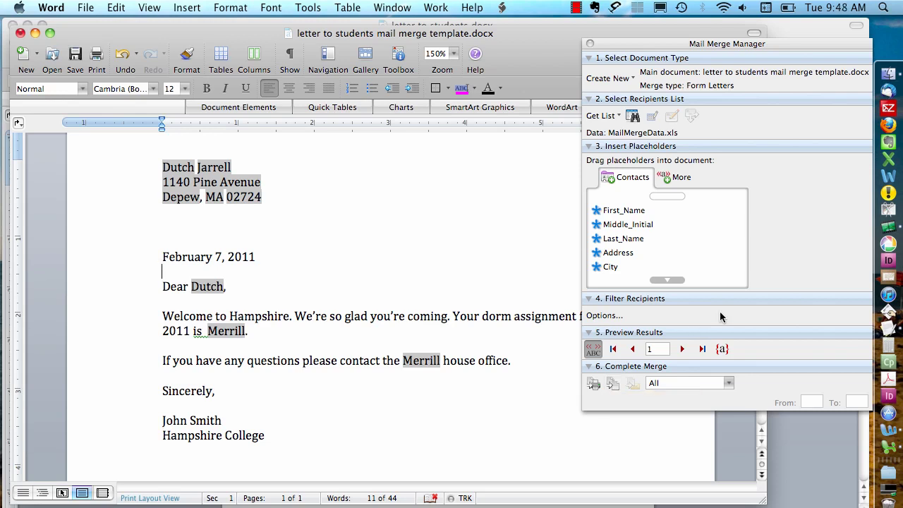
- Clear all filter rules from the merge recipients
left_click(594, 317)
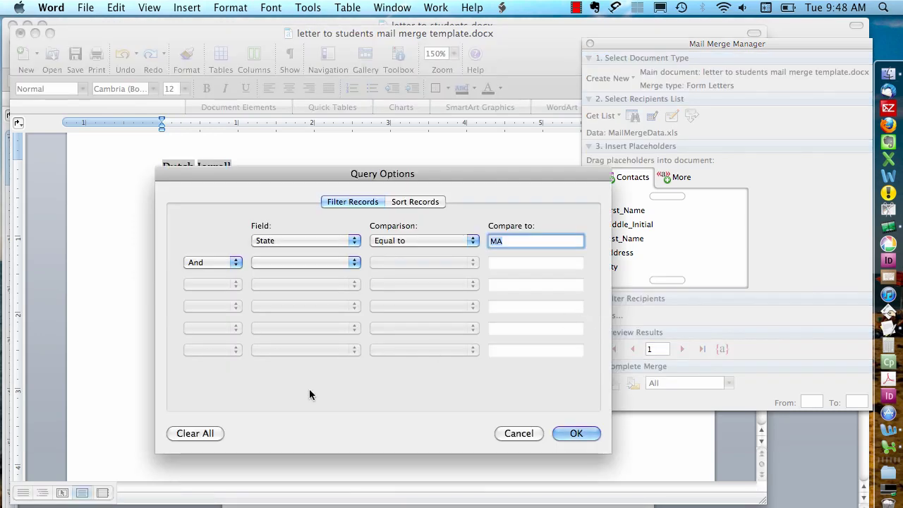
left_click(189, 434)
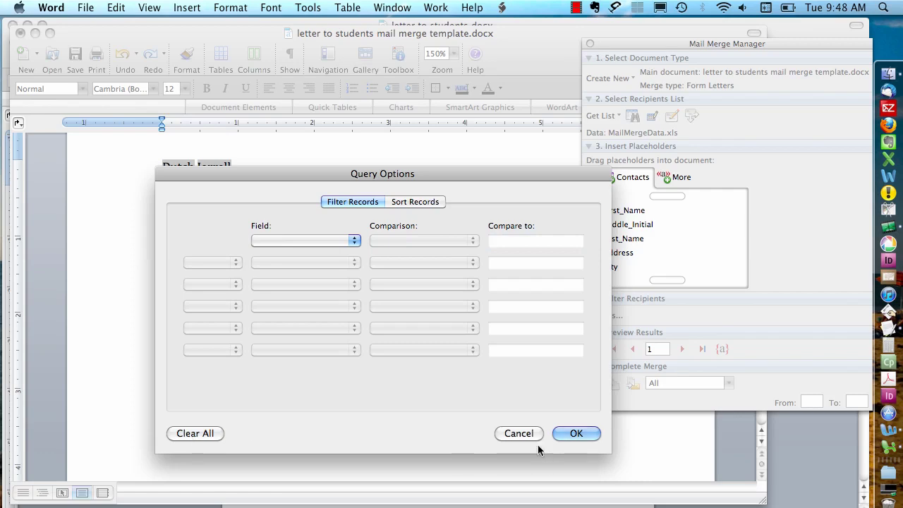
left_click(572, 433)
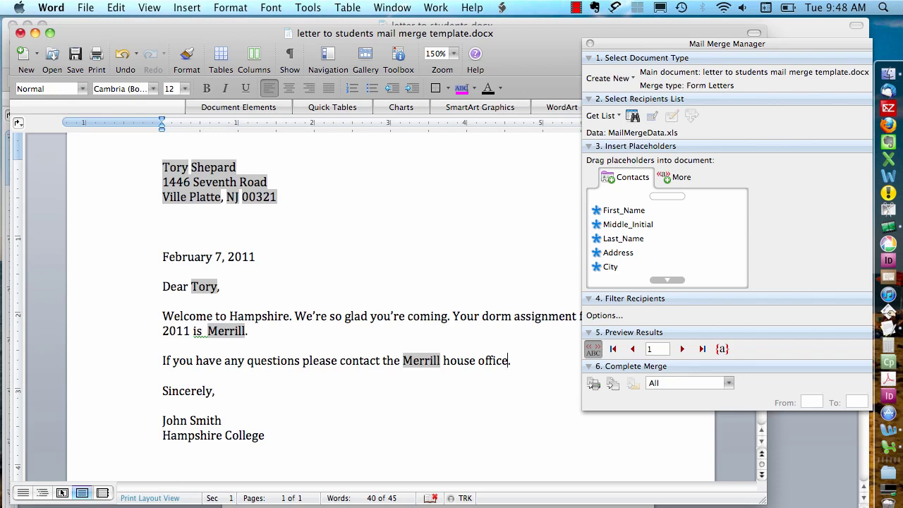
- Delete "the Merrill house office" from the end of the questions sentence, keeping the period
key("shift+Left")
key("shift+Left")
key("shift+Left")
key("shift+Left")
key("shift+Left")
key("shift+Left")
key("shift+Left")
key("shift+Left")
key("shift+Left")
key("shift+Left")
key("shift+Left")
key("shift+Left")
key("shift+Left")
key("shift+Left")
key("shift+Left")
key("shift+Left")
key("shift+Left")
key("shift+Left")
key("shift+Left")
key("shift+Left")
key("shift+Left")
key("shift+Left")
key("shift+Left")
key("shift+Left")
key("BackSpace")
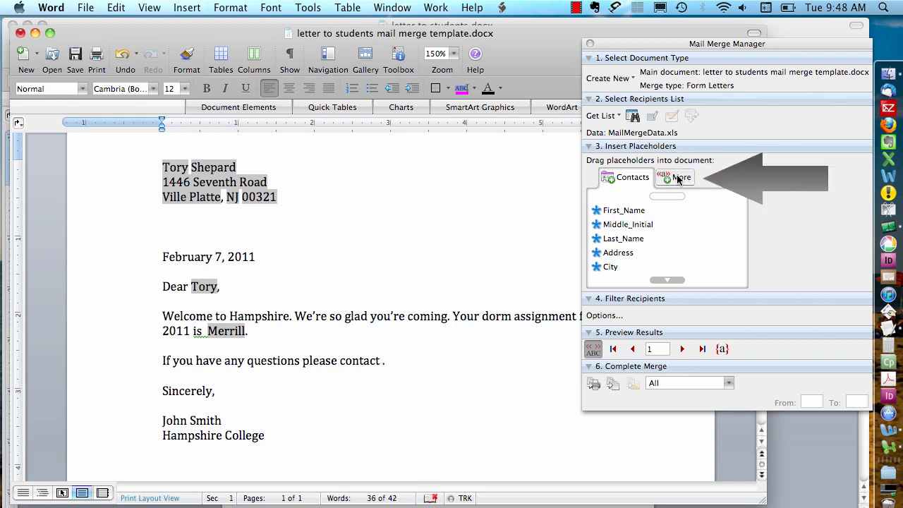
- Insert an If...Then...Else placeholder after "please contact", with the condition that Dorm is equal to Dakin
left_click(679, 178)
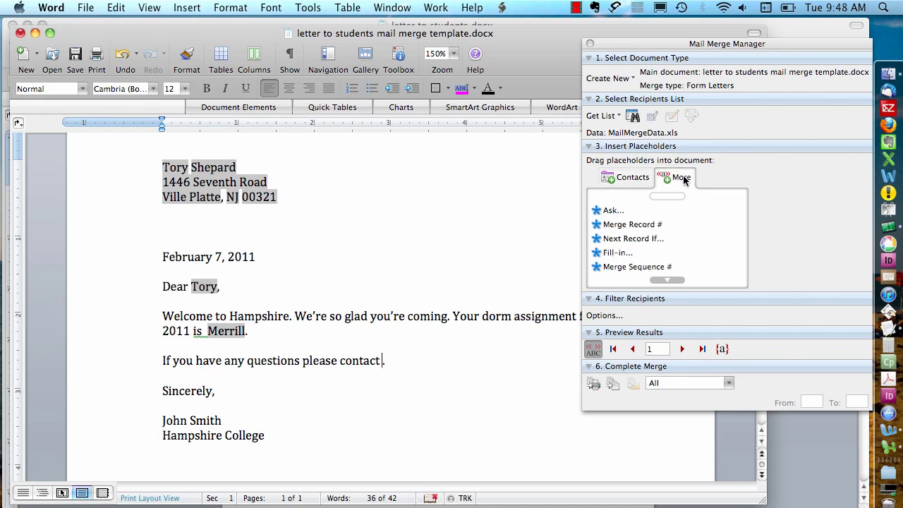
scroll(698, 236, "down", 3)
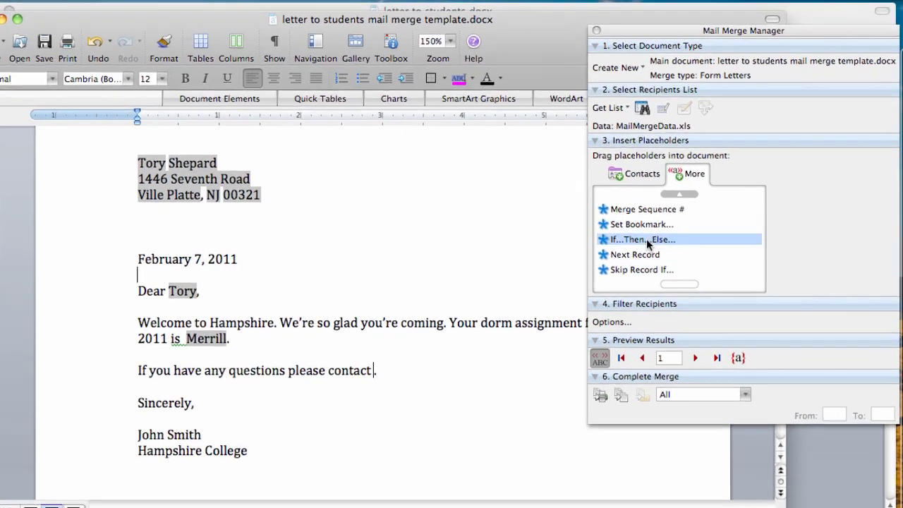
left_click_drag(643, 243, 385, 362)
left_click_drag(355, 399, 349, 398)
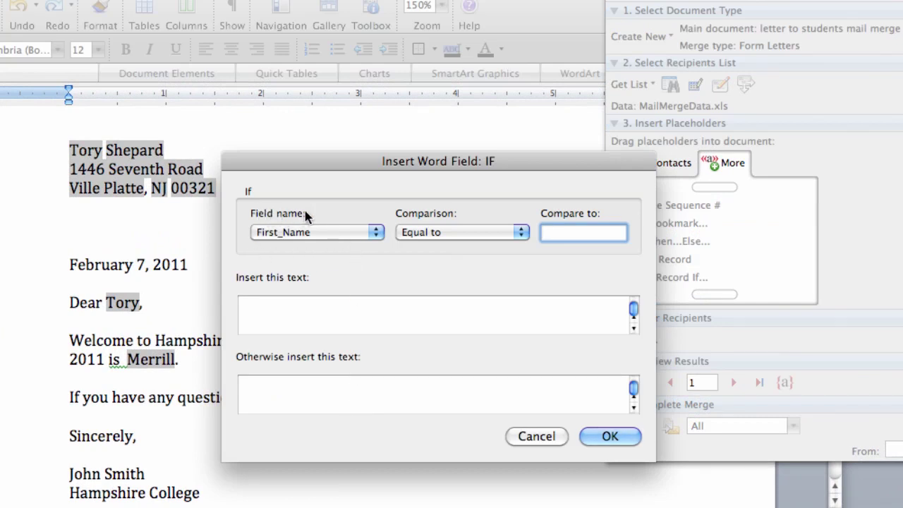
left_click(353, 232)
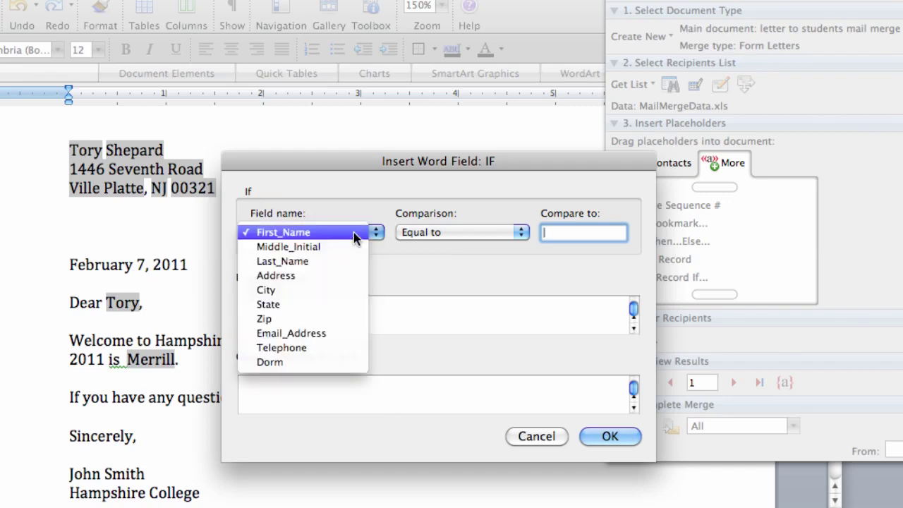
left_click(288, 363)
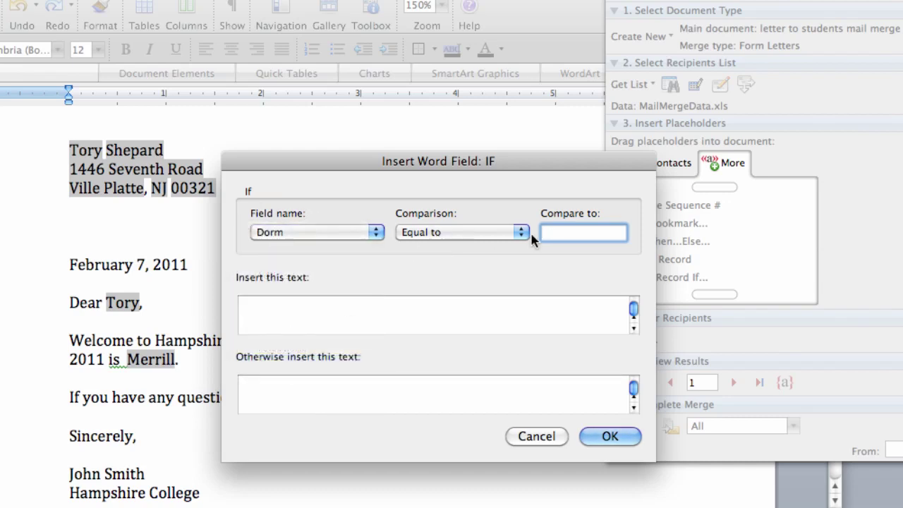
type("Dakin")
- Enter one contact's full name as the text to insert and another contact's full name as the otherwise text, and apply the field
key("Tab")
type("Jane Smith")
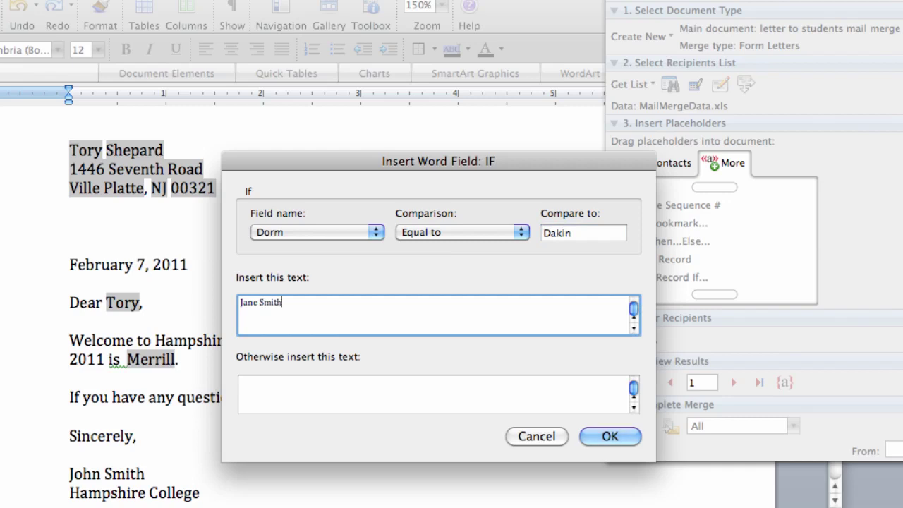
left_click_drag(336, 164, 315, 67)
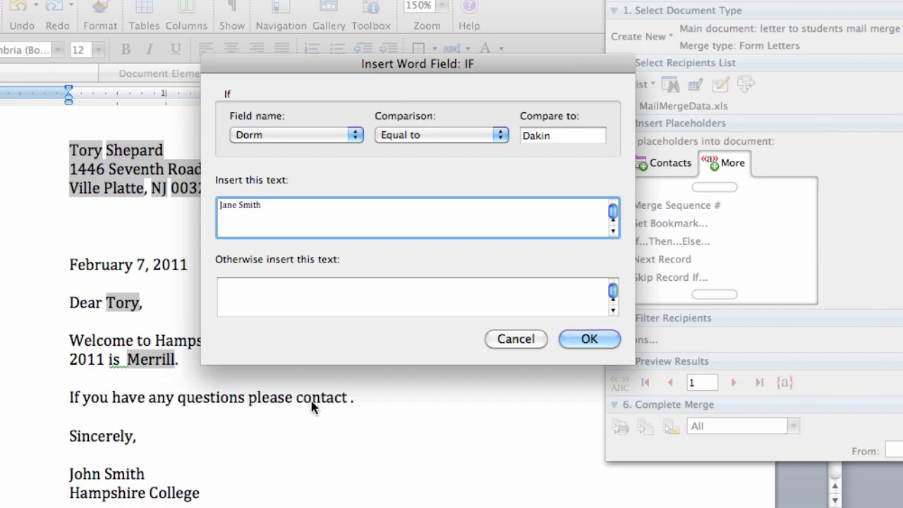
key("Tab")
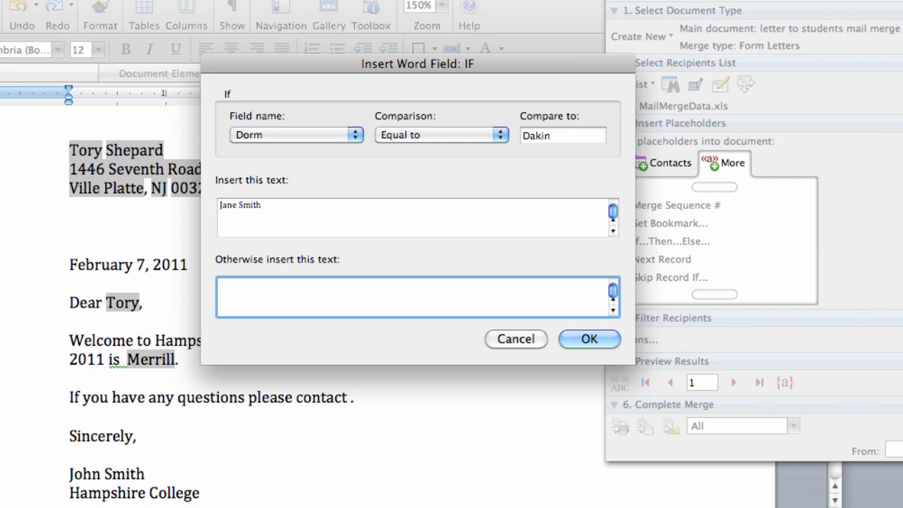
type("Joe Schmoe")
left_click(590, 340)
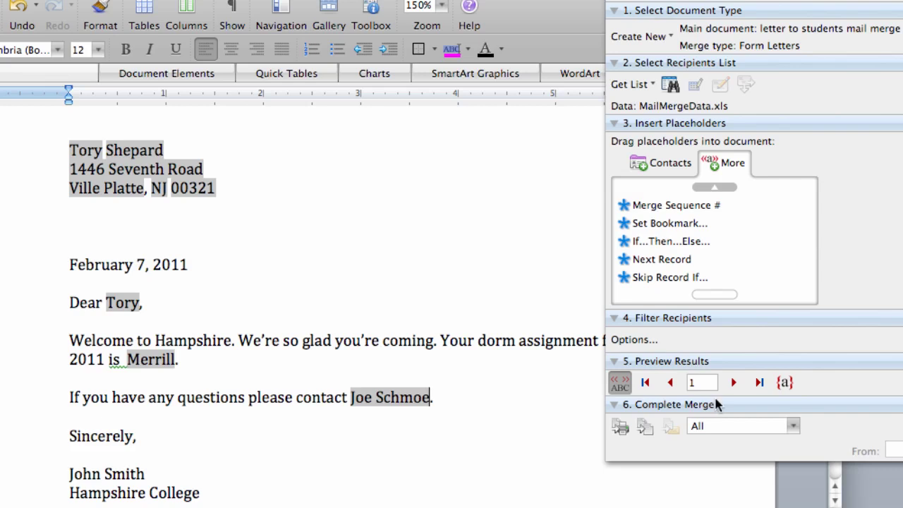
- Preview the next two recipients' letters to check which contact the conditional field inserts
left_click(735, 382)
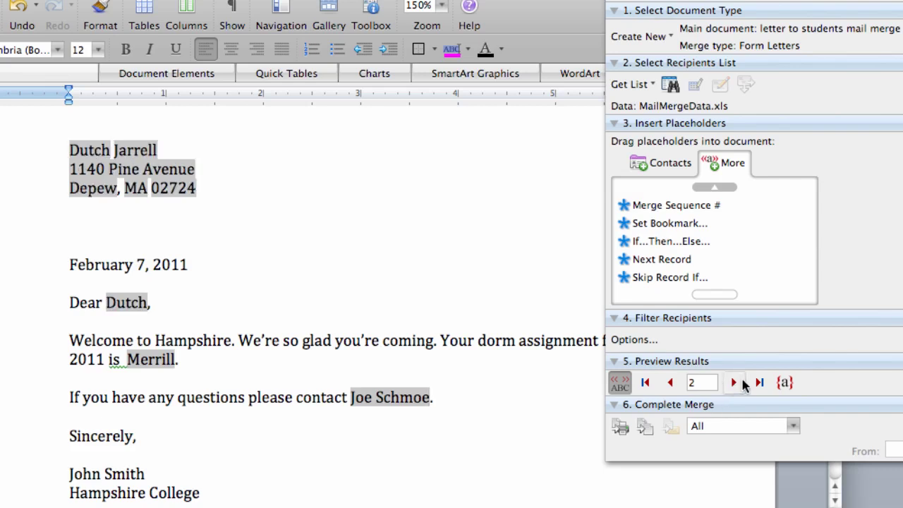
left_click(735, 382)
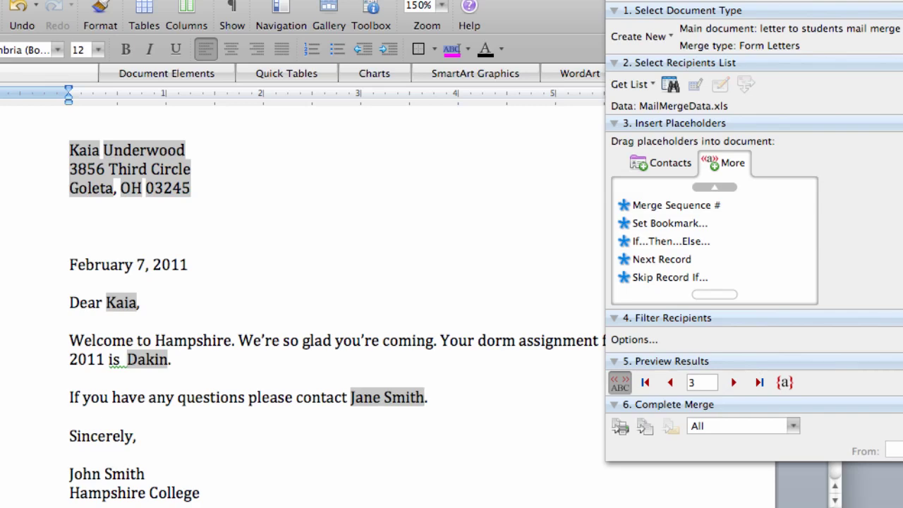